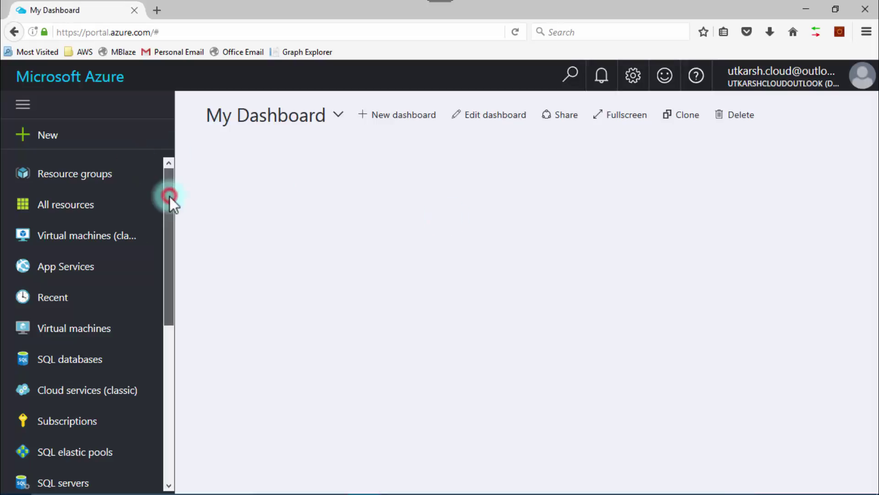
Step: Open the Virtual machines list and start adding a new virtual machine
{"action": "scroll", "coordinate": [172, 217], "scroll_direction": "down", "scroll_amount": 2}
{"action": "left_click_drag", "start_coordinate": [171, 227], "coordinate": [171, 246]}
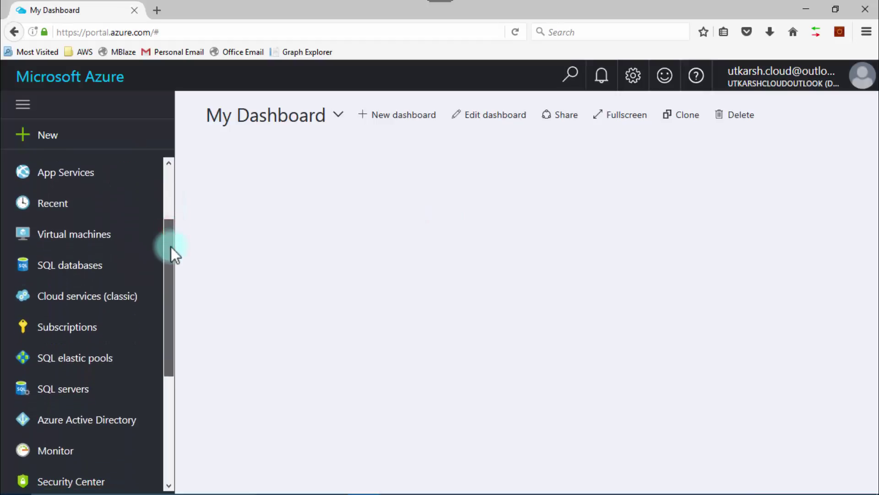
{"action": "left_click", "coordinate": [111, 242]}
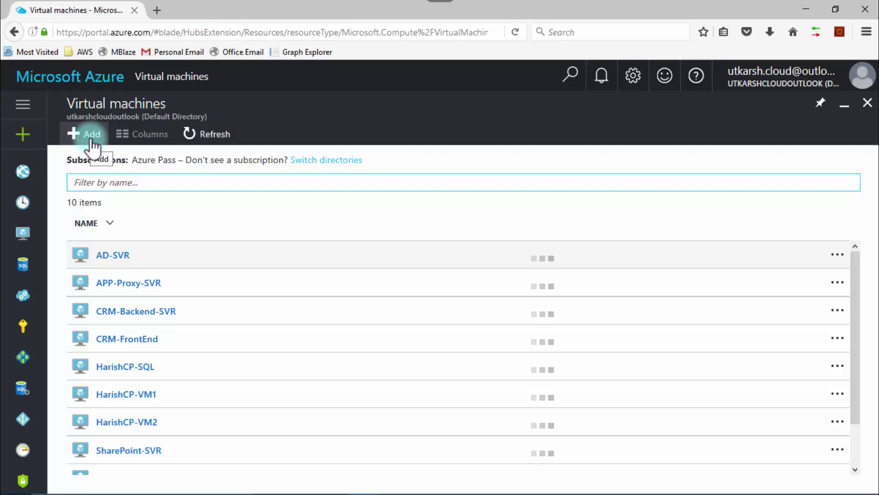
{"action": "left_click", "coordinate": [92, 140]}
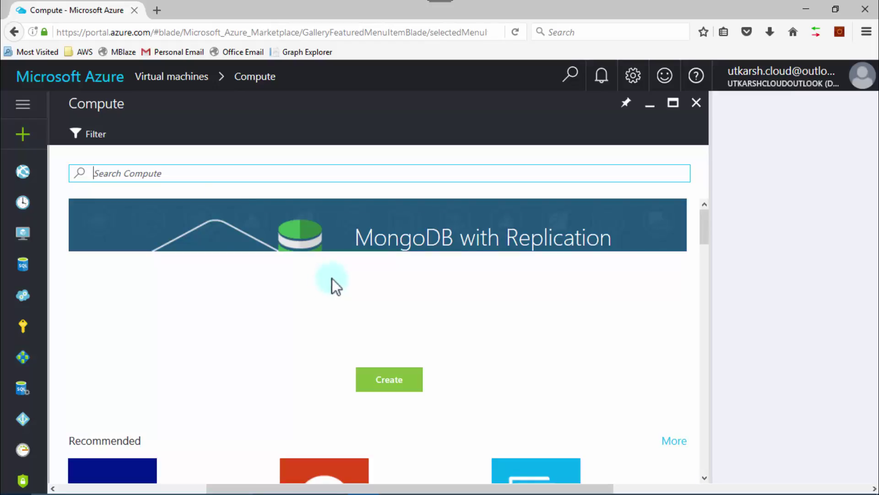
Step: Choose the Windows Server 2012 R2 Datacenter image from the recommended Windows Server offerings
{"action": "left_click_drag", "start_coordinate": [702, 225], "coordinate": [701, 246]}
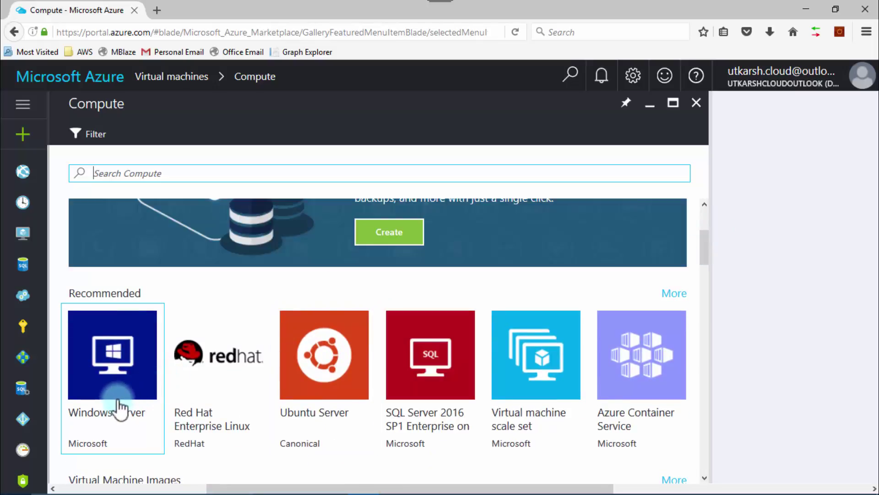
{"action": "left_click", "coordinate": [118, 400]}
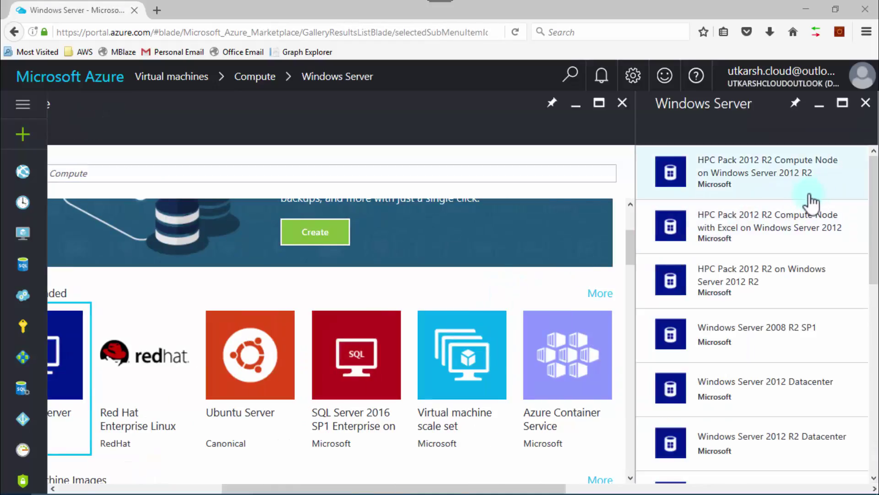
{"action": "left_click", "coordinate": [865, 185]}
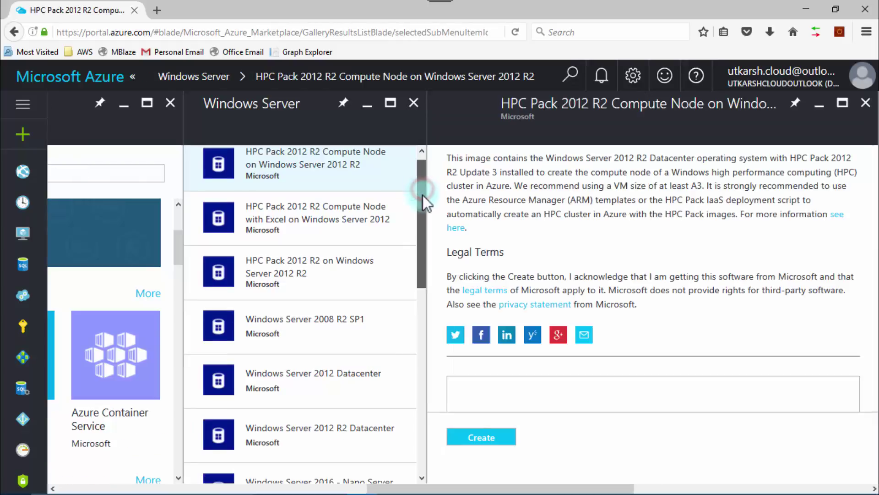
{"action": "left_click_drag", "start_coordinate": [422, 195], "coordinate": [421, 234]}
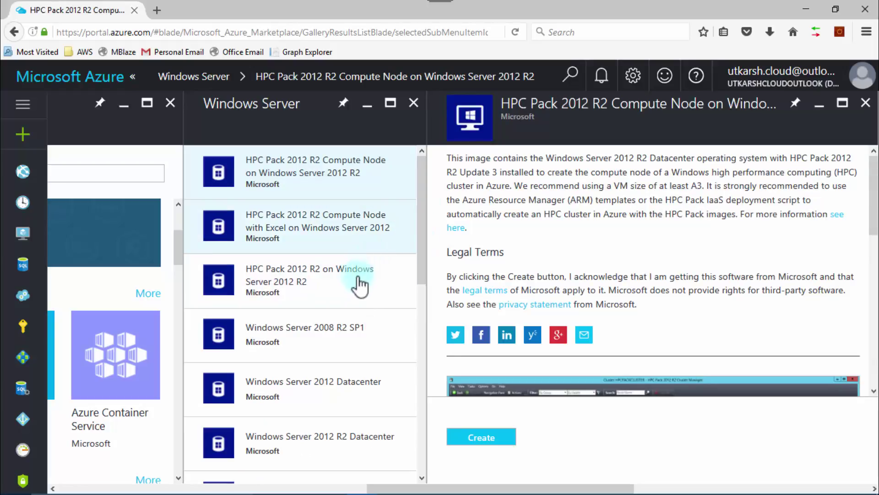
{"action": "left_click", "coordinate": [348, 439]}
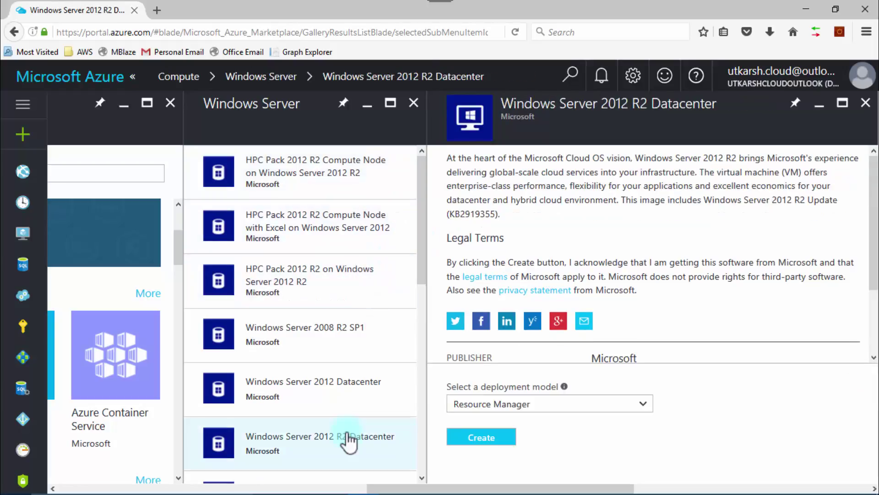
Step: Keep Resource Manager as the deployment model and start creating the virtual machine
{"action": "left_click", "coordinate": [492, 401]}
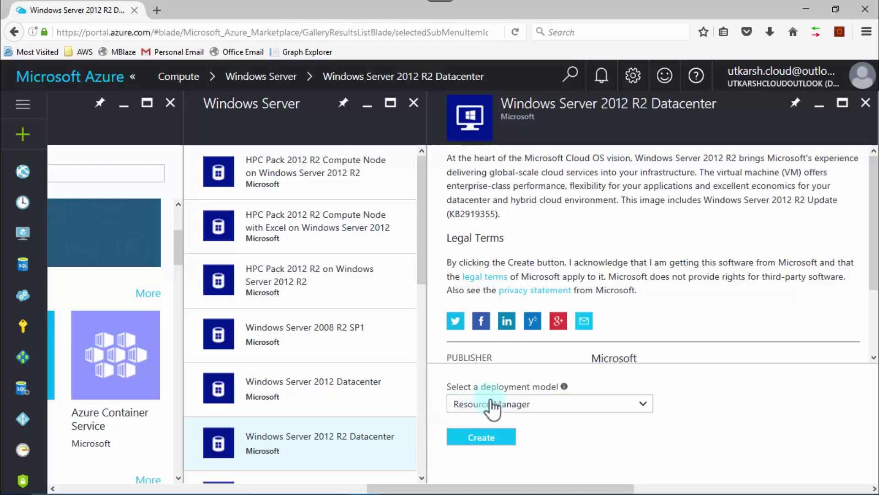
{"action": "left_click", "coordinate": [512, 404]}
{"action": "left_click", "coordinate": [512, 404]}
{"action": "left_click", "coordinate": [513, 404]}
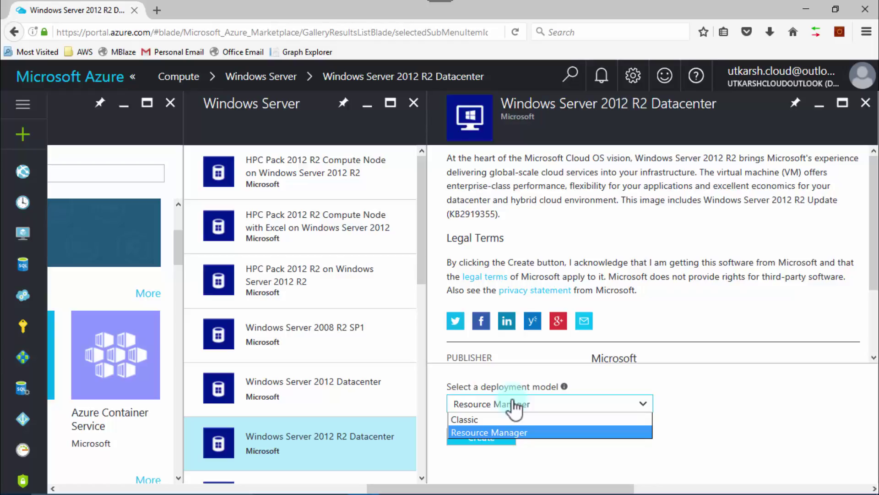
{"action": "left_click", "coordinate": [514, 405]}
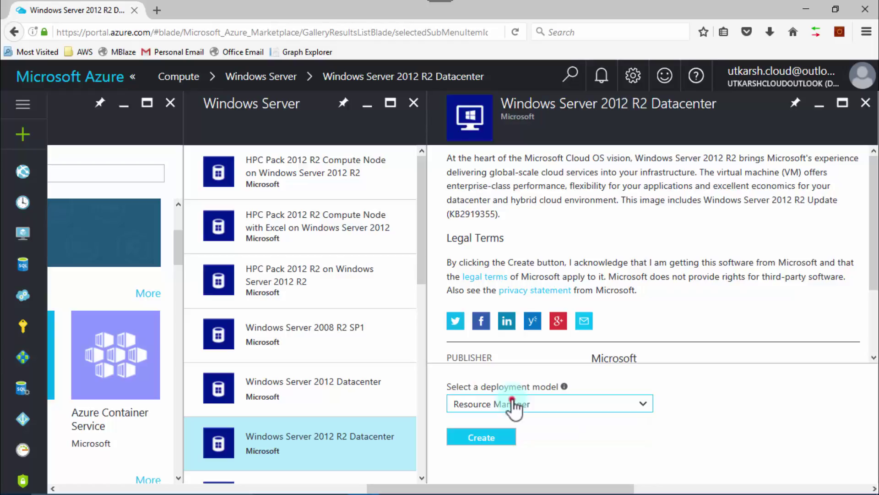
{"action": "left_click", "coordinate": [491, 439]}
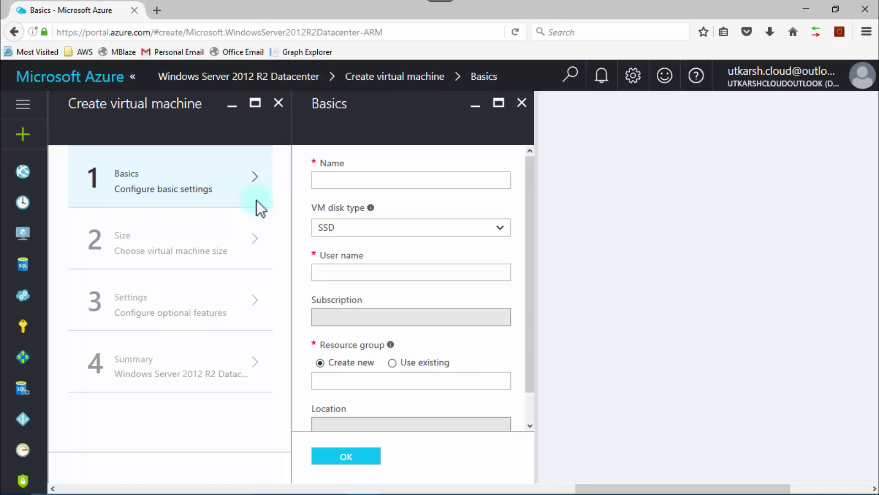
Step: Name the virtual machine TestVM01 and set its VM disk type to HDD
{"action": "left_click", "coordinate": [332, 179]}
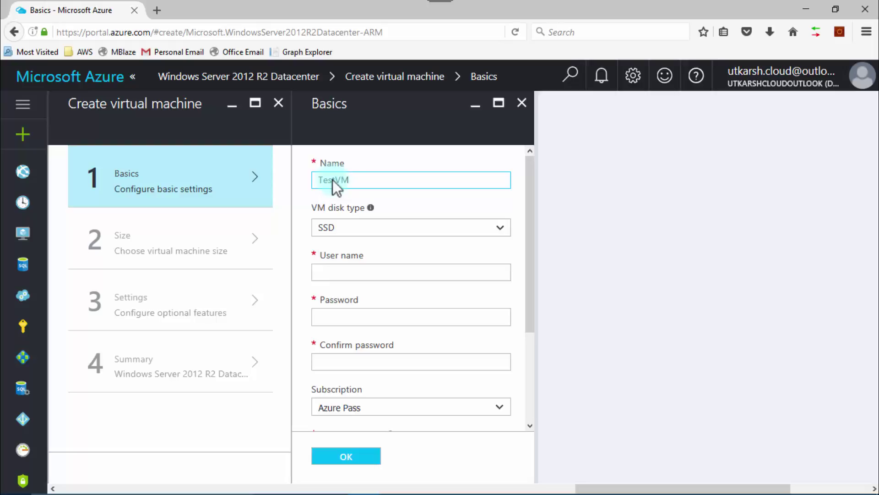
{"action": "type", "text": "1"}
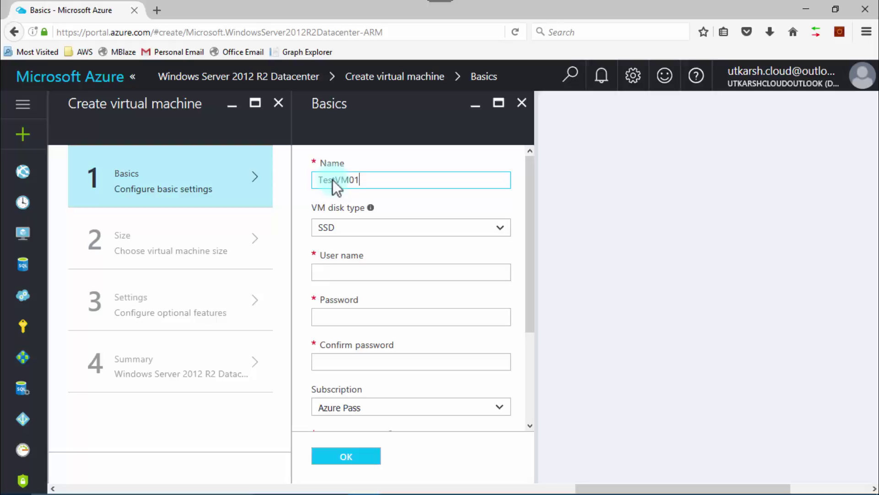
{"action": "left_click", "coordinate": [472, 236]}
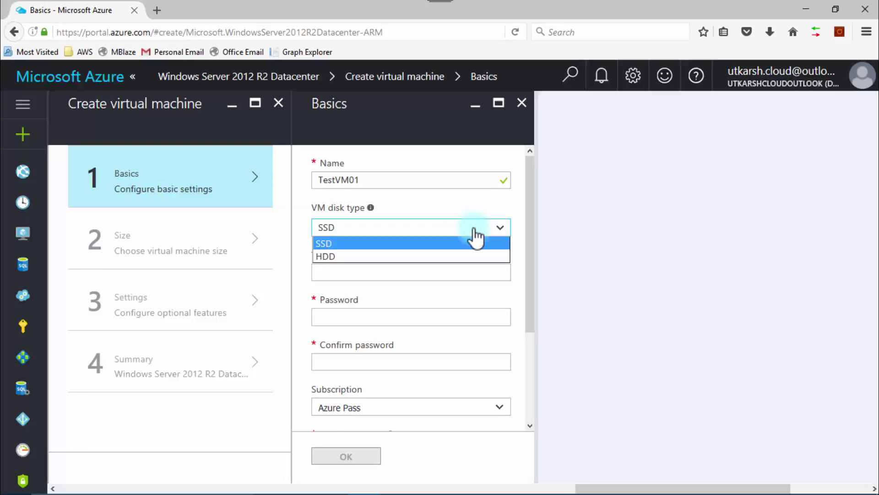
{"action": "left_click", "coordinate": [454, 253]}
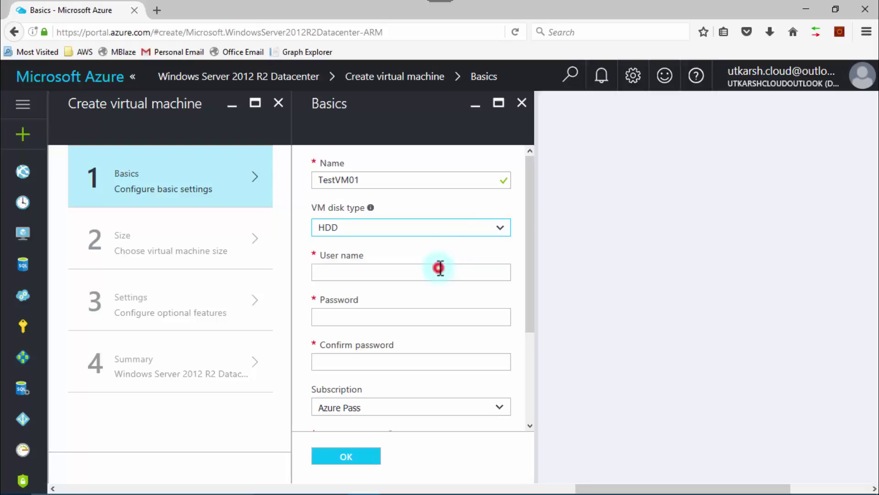
Step: Set the administrator user name to testuser, then enter and confirm the account password
{"action": "left_click", "coordinate": [441, 267]}
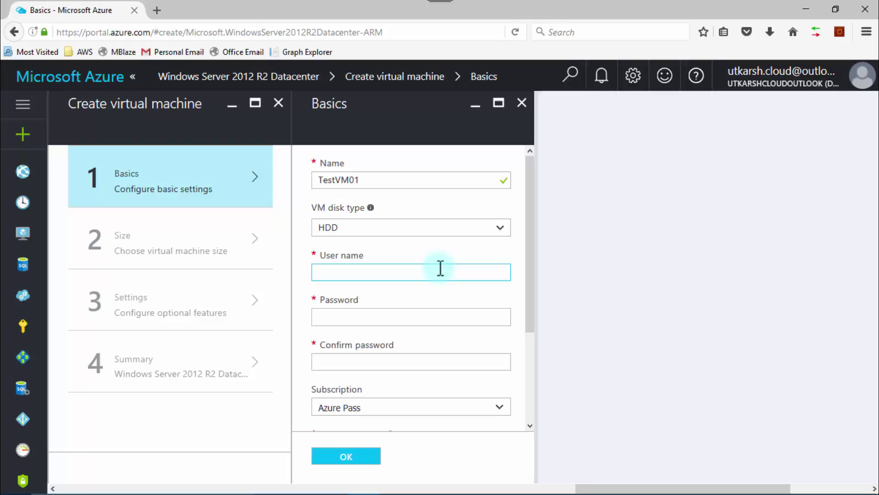
{"action": "type", "text": "testuser"}
{"action": "left_click", "coordinate": [412, 312]}
{"action": "type", "text": "••"}
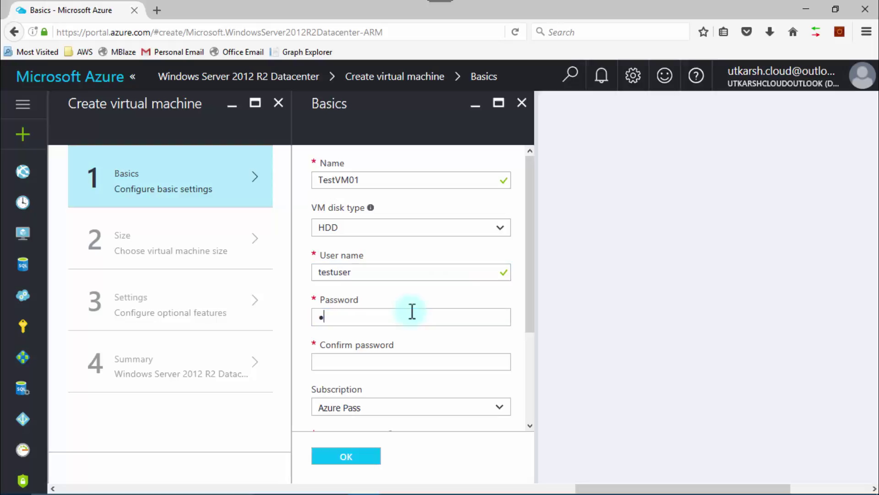
{"action": "type", "text": "••••••••"}
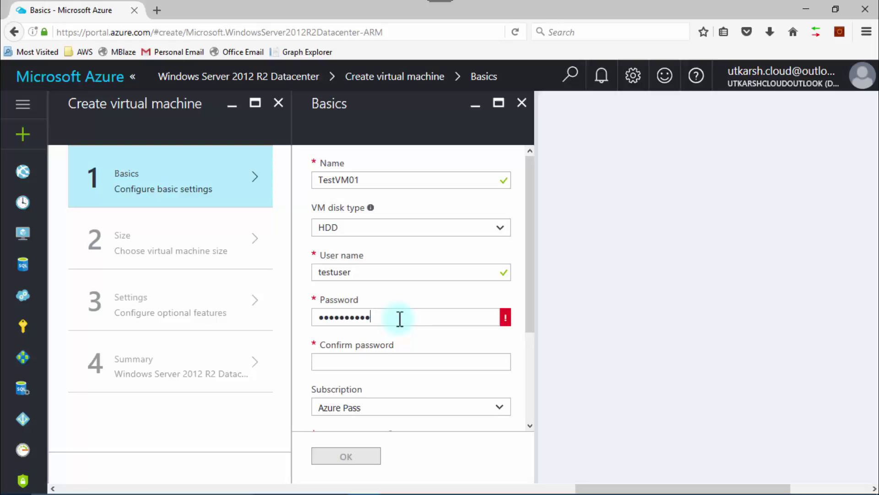
{"action": "key", "text": "BackSpace"}
{"action": "key", "text": "BackSpace"}
{"action": "key", "text": "BackSpace"}
{"action": "key", "text": "BackSpace"}
{"action": "key", "text": "BackSpace"}
{"action": "key", "text": "BackSpace"}
{"action": "key", "text": "BackSpace"}
{"action": "key", "text": "BackSpace"}
{"action": "key", "text": "BackSpace"}
{"action": "type", "text": "•••••••••••"}
{"action": "left_click", "coordinate": [383, 361]}
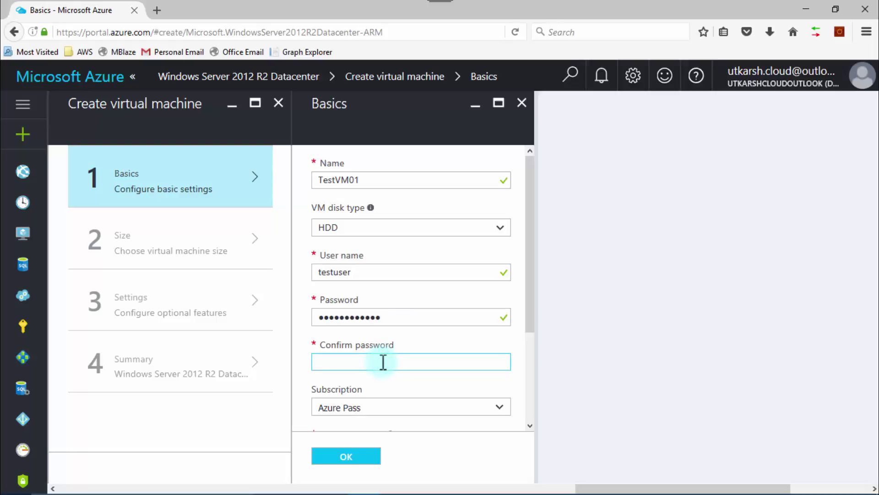
{"action": "type", "text": "•••••••••••"}
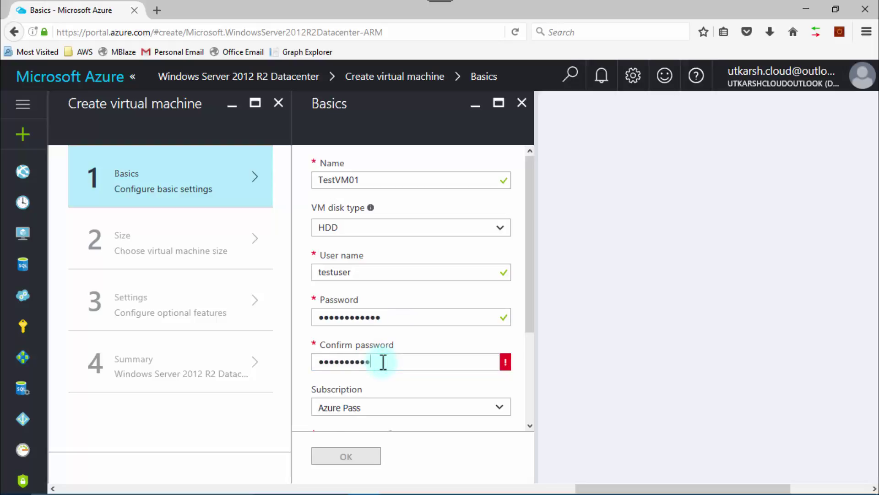
{"action": "type", "text": "•"}
Step: Create a new resource group named test-vm for the virtual machine
{"action": "scroll", "coordinate": [528, 323], "scroll_direction": "down", "scroll_amount": 3}
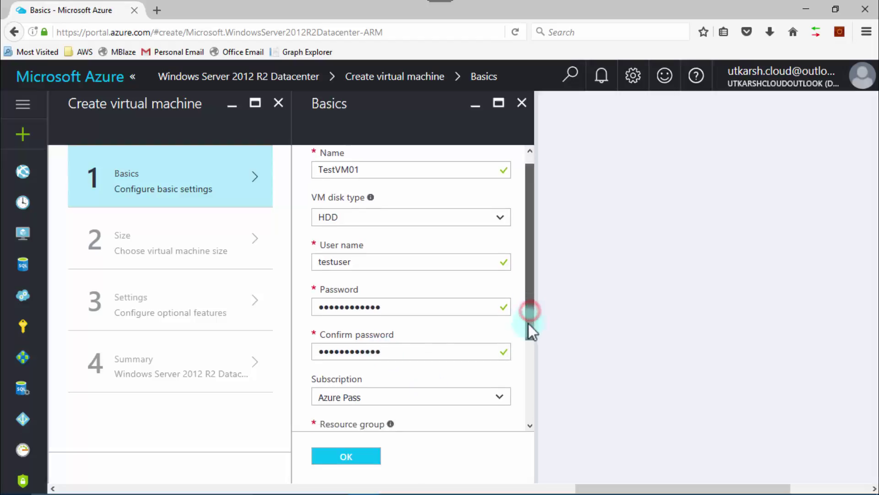
{"action": "scroll", "coordinate": [526, 356], "scroll_direction": "down", "scroll_amount": 1}
{"action": "left_click", "coordinate": [529, 356]}
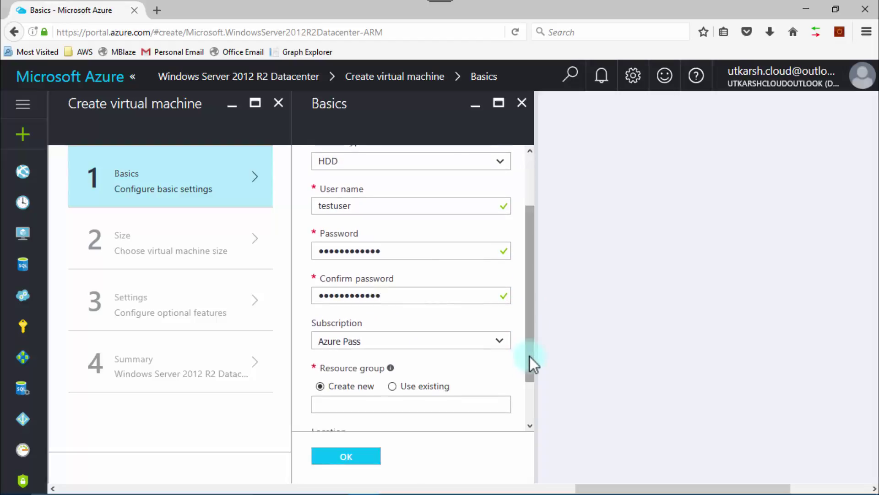
{"action": "left_click_drag", "start_coordinate": [529, 358], "coordinate": [529, 373]}
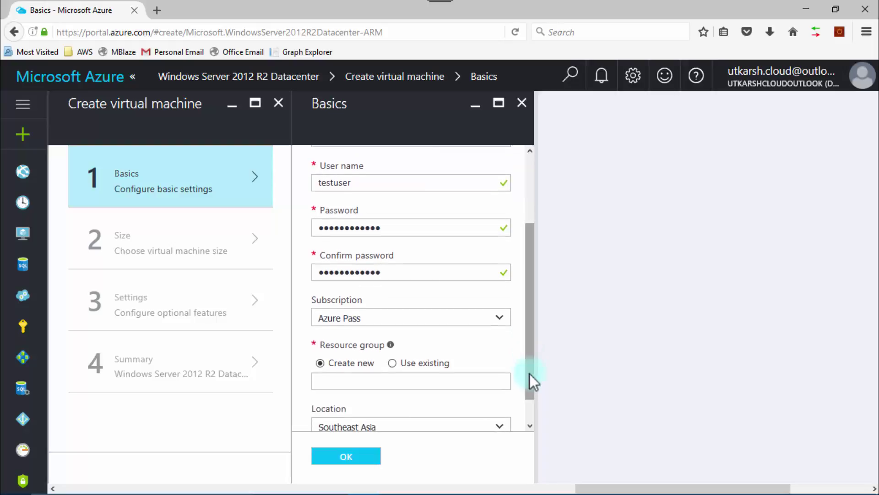
{"action": "left_click", "coordinate": [378, 379]}
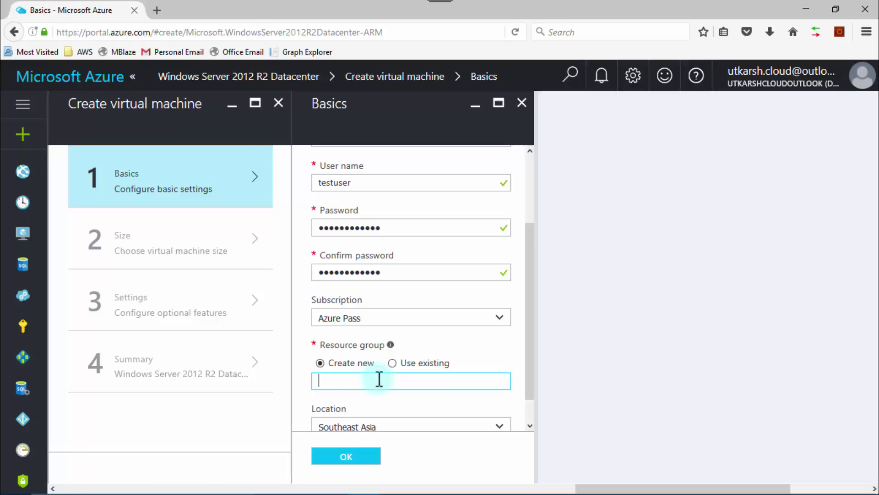
{"action": "type", "text": "test-vm"}
Step: Keep Southeast Asia as the location and confirm the basic settings
{"action": "scroll", "coordinate": [379, 379], "scroll_direction": "down", "scroll_amount": 1}
{"action": "left_click", "coordinate": [504, 401]}
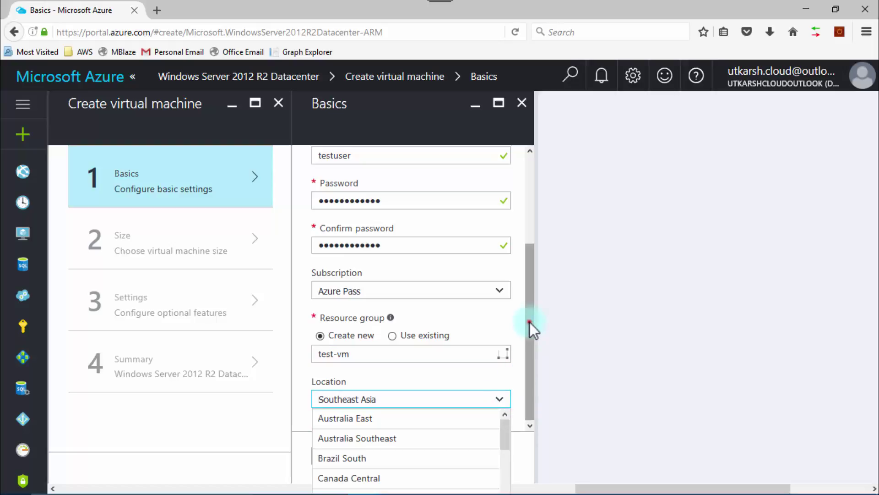
{"action": "left_click", "coordinate": [531, 341]}
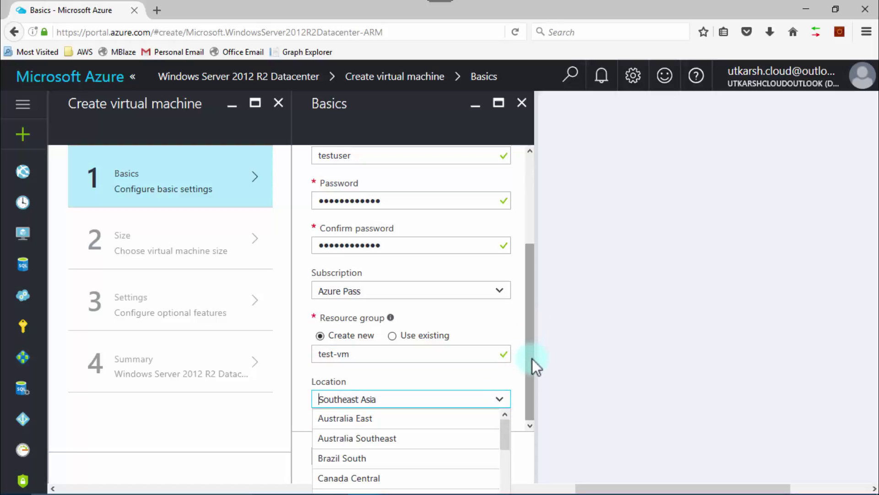
{"action": "left_click", "coordinate": [505, 425]}
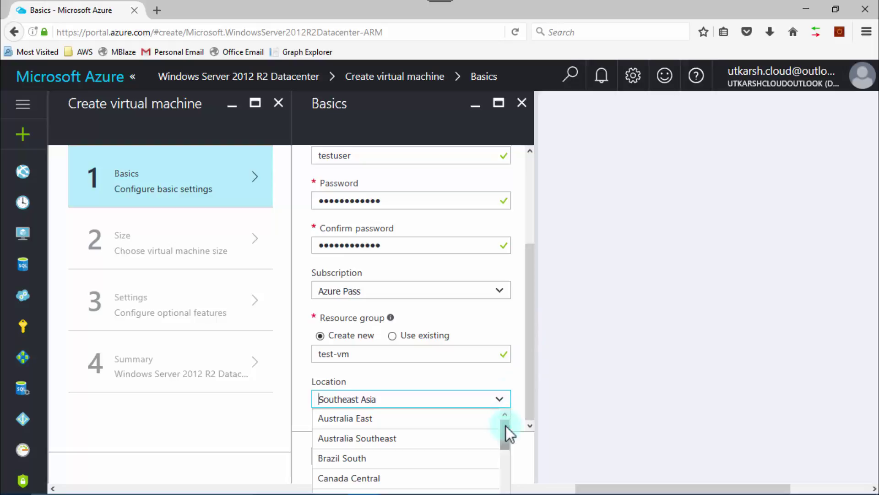
{"action": "left_click", "coordinate": [520, 378]}
{"action": "left_click", "coordinate": [365, 457]}
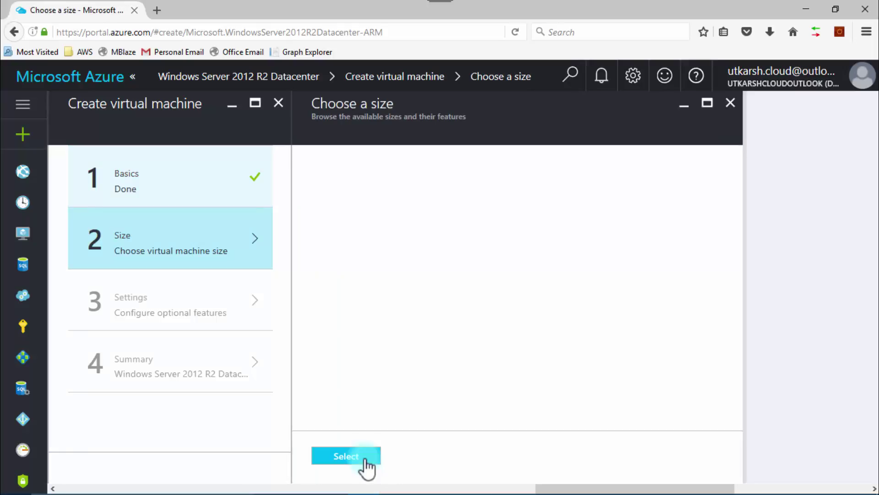
Step: Select the D1_V2 Standard size for the virtual machine
{"action": "left_click", "coordinate": [485, 185]}
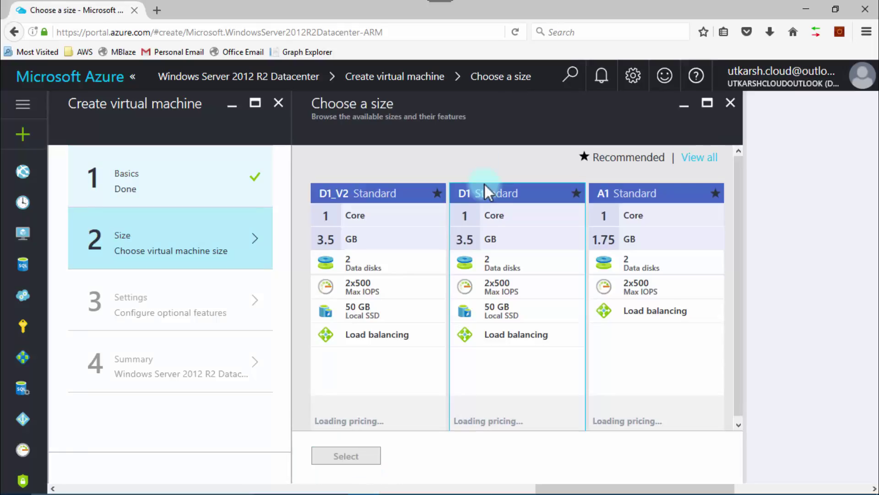
{"action": "left_click", "coordinate": [364, 260]}
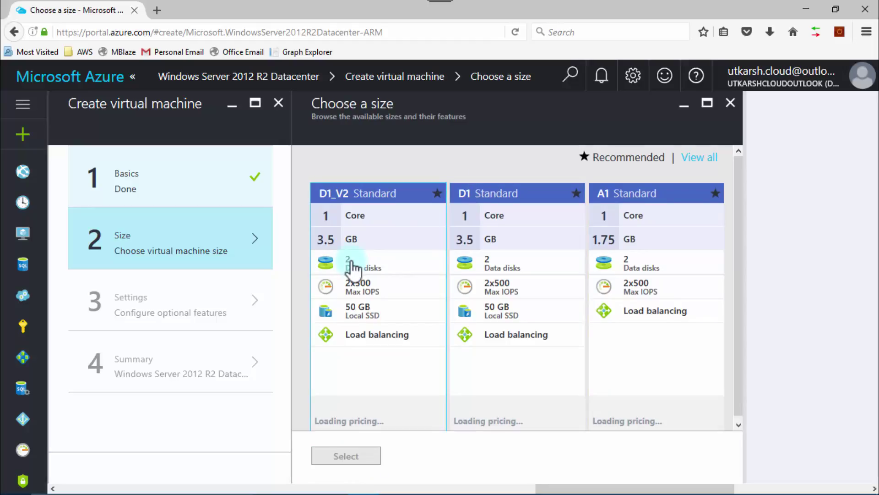
{"action": "left_click", "coordinate": [346, 456]}
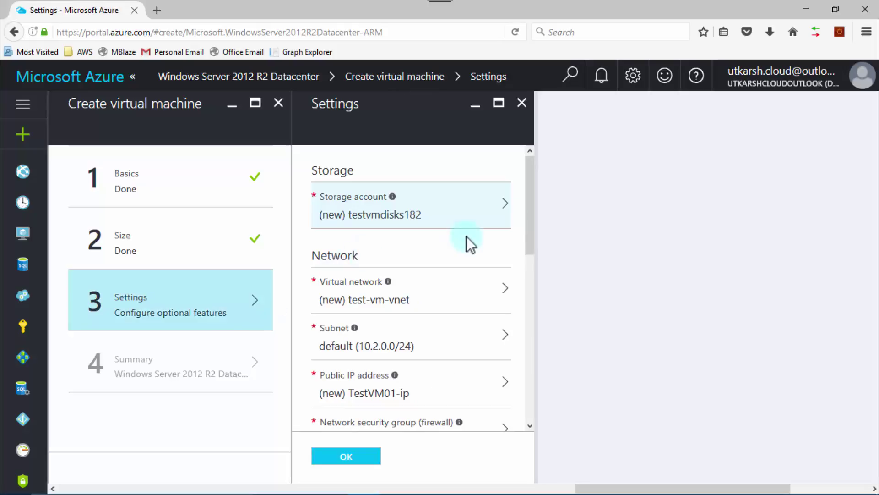
Step: Review the optional storage, network and monitoring settings, accept the defaults and proceed to the virtual machine's summary
{"action": "left_click_drag", "start_coordinate": [529, 213], "coordinate": [530, 345]}
{"action": "left_click", "coordinate": [182, 310]}
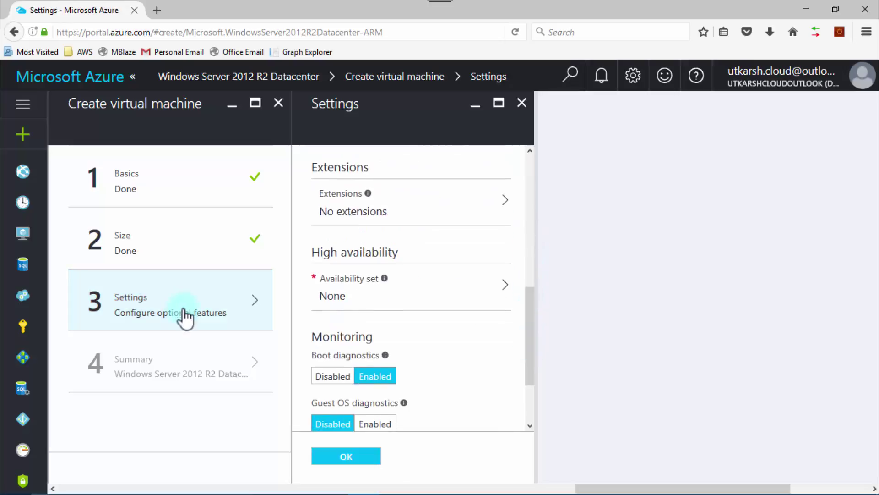
{"action": "left_click", "coordinate": [355, 459]}
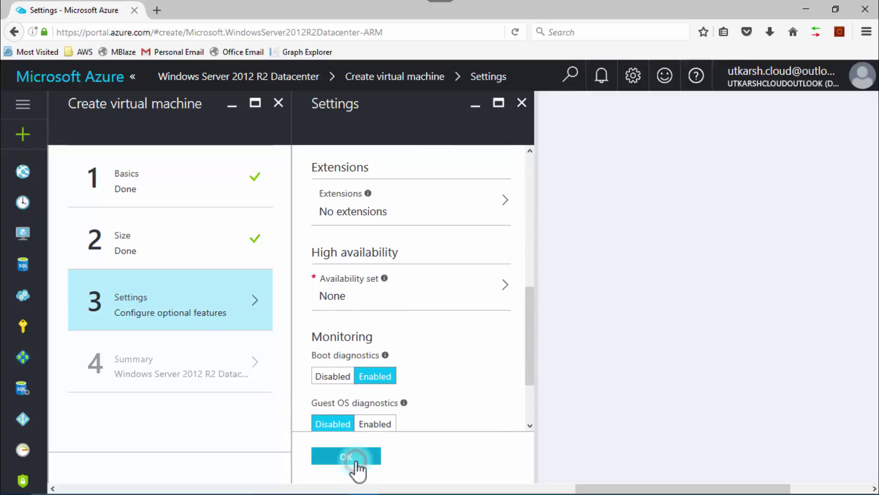
{"action": "left_click", "coordinate": [215, 361]}
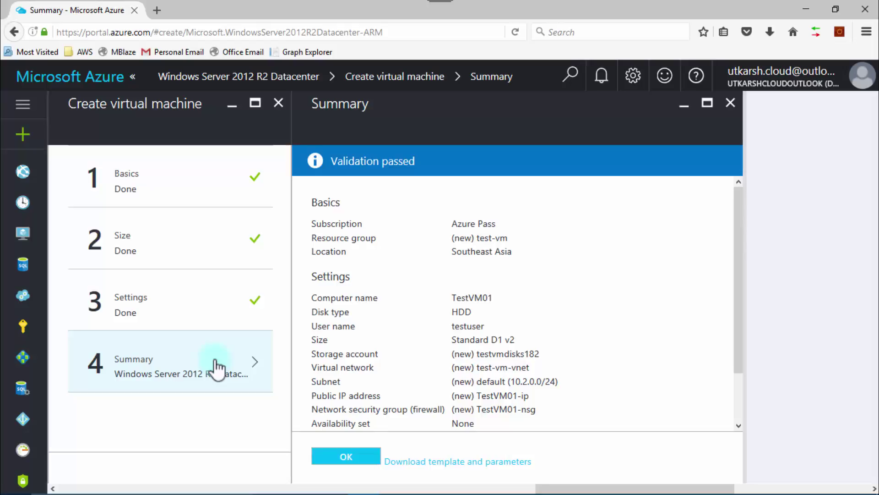
Step: Confirm the validated summary to start deploying the TestVM01 virtual machine
{"action": "left_click", "coordinate": [347, 457]}
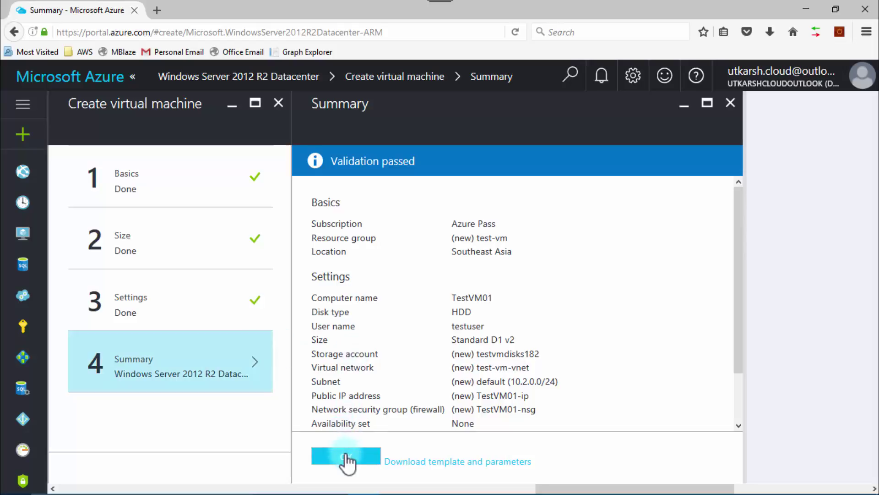
{"action": "left_click", "coordinate": [346, 457]}
{"action": "left_click", "coordinate": [347, 457]}
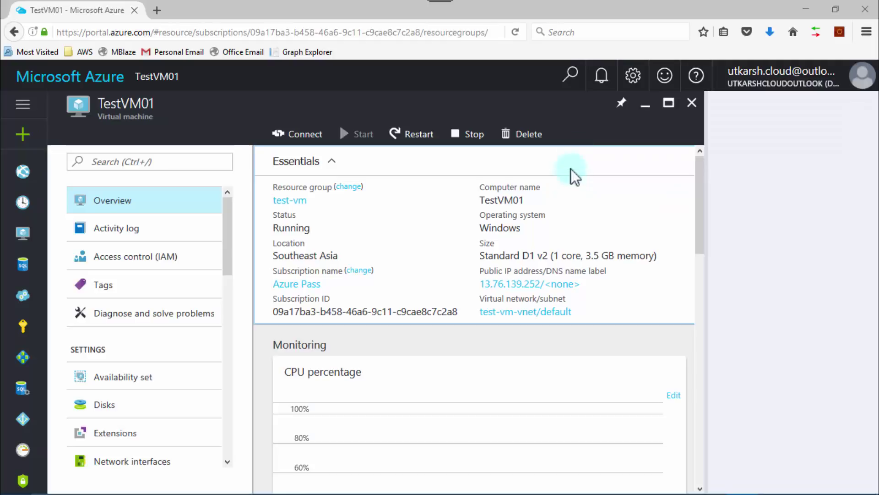
Step: Check the portal notifications for the deployment status of the test-vm resource group
{"action": "left_click", "coordinate": [594, 103]}
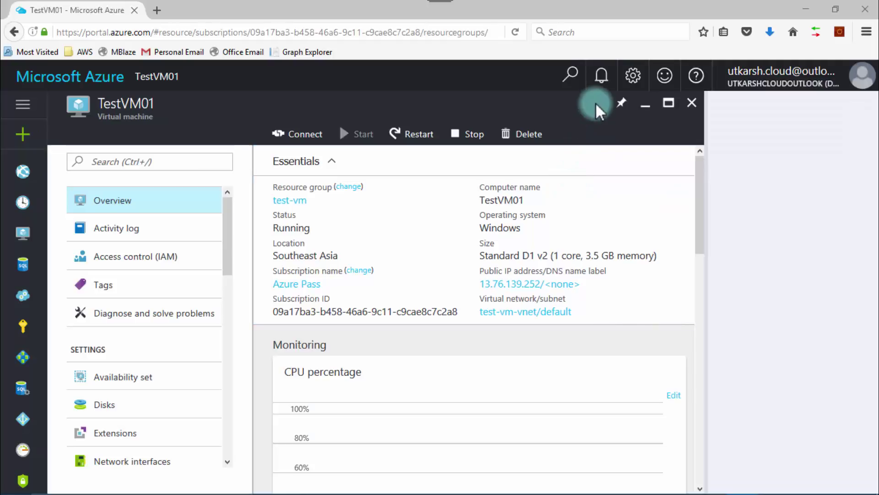
{"action": "left_click", "coordinate": [603, 77]}
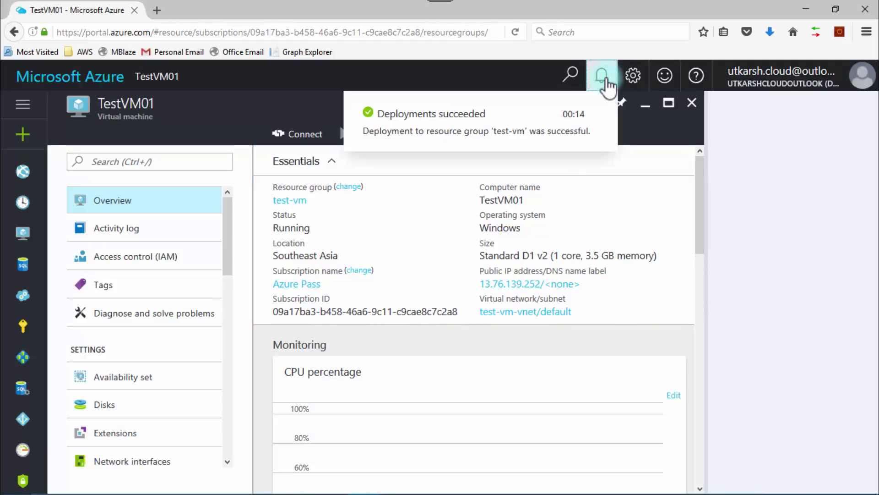
{"action": "left_click", "coordinate": [606, 81]}
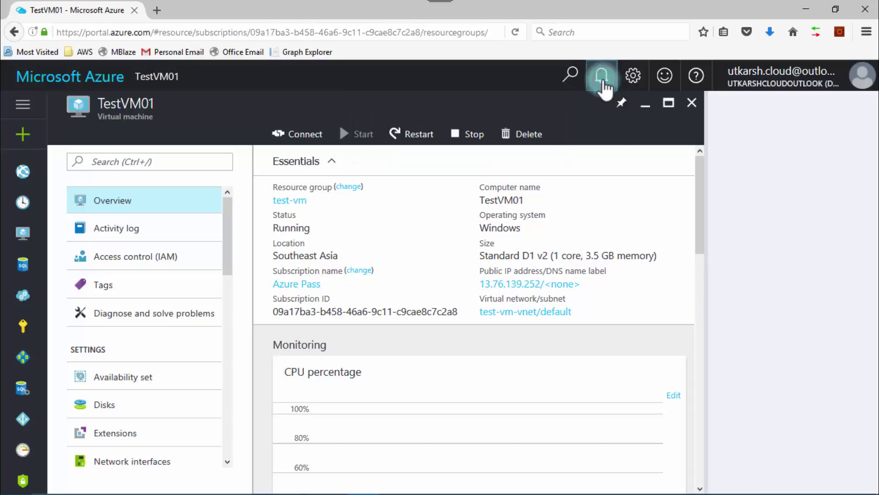
{"action": "left_click", "coordinate": [498, 186]}
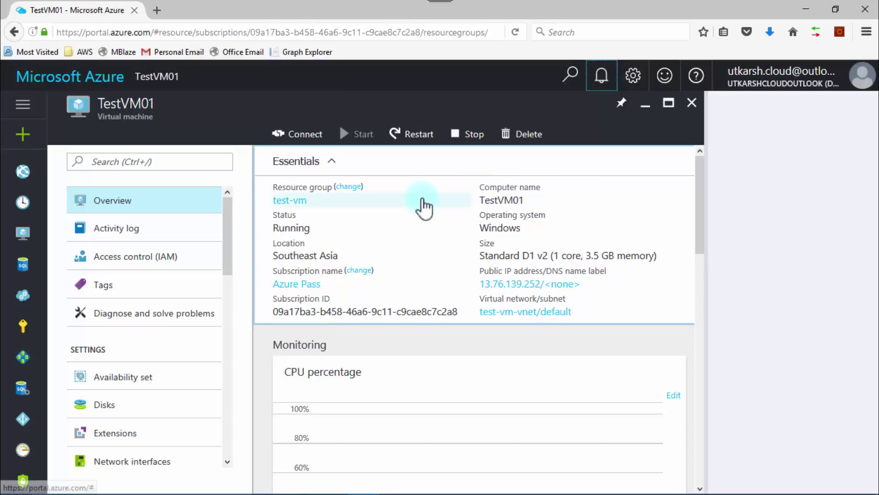
Step: Connect to TestVM01 by opening its TestVM01.rdp file with Remote Desktop Connection and accepting the unknown publisher
{"action": "left_click", "coordinate": [295, 139]}
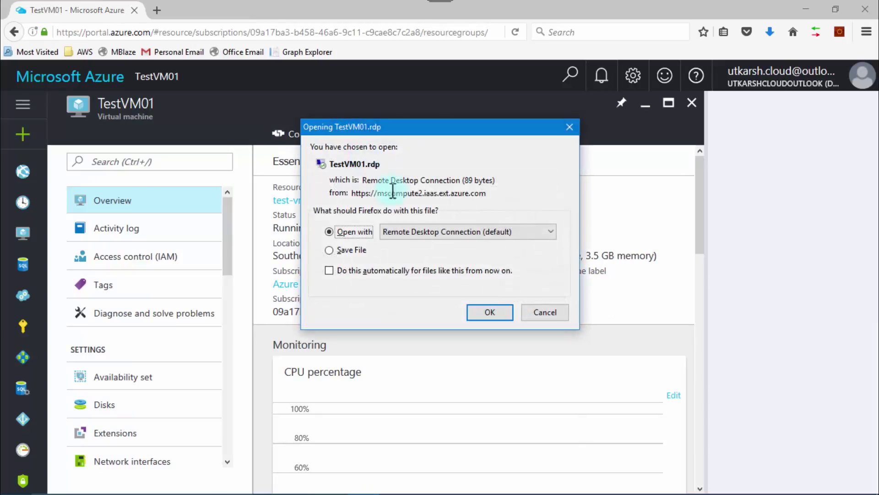
{"action": "left_click", "coordinate": [490, 313]}
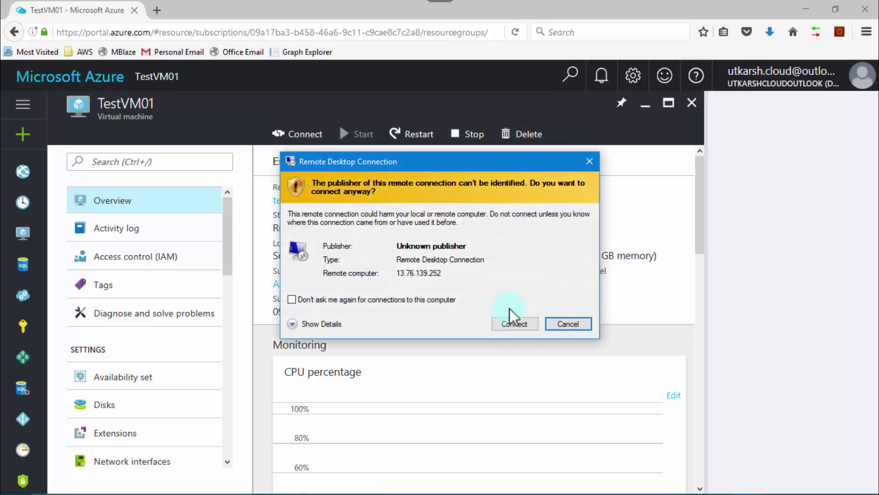
{"action": "left_click", "coordinate": [513, 321]}
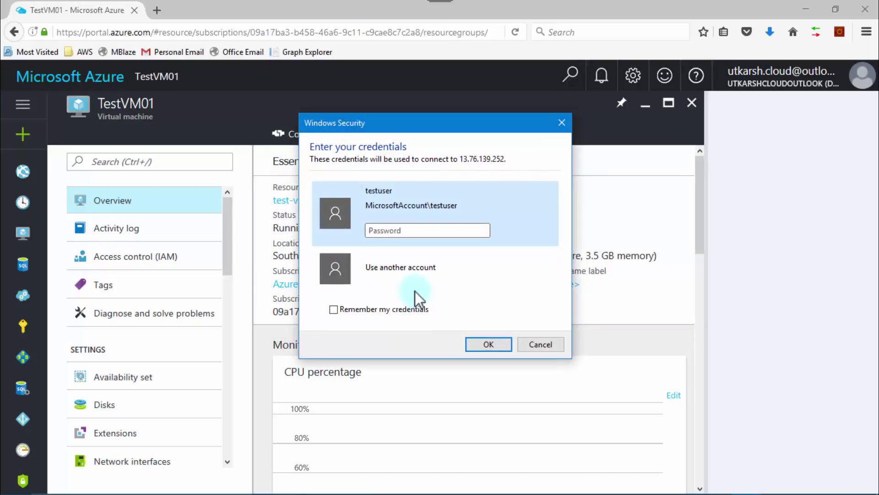
Step: Enter the password for the testuser account, submit the credentials and accept the remote computer's untrusted certificate
{"action": "left_click", "coordinate": [443, 234]}
{"action": "type", "text": "••••••••••••"}
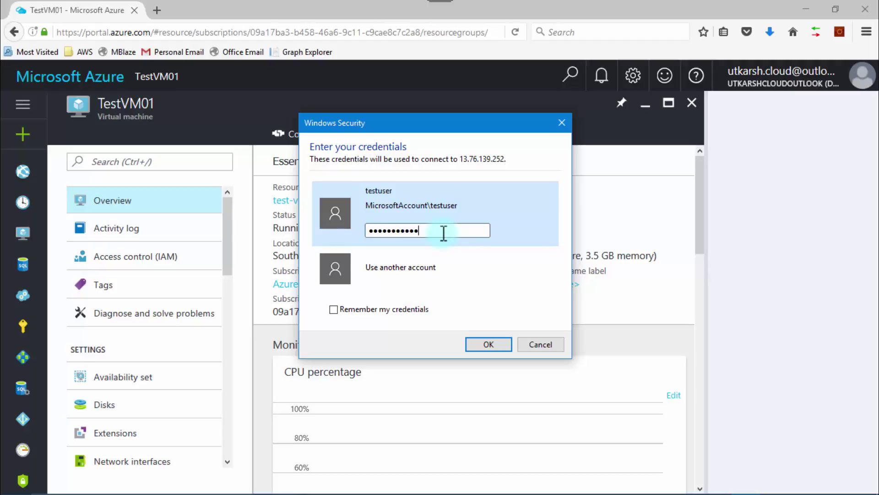
{"action": "left_click", "coordinate": [480, 345]}
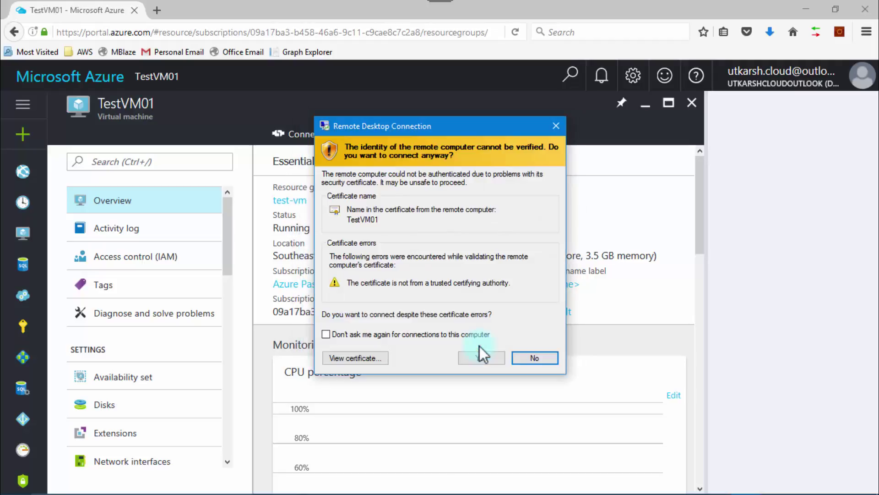
{"action": "left_click", "coordinate": [480, 358]}
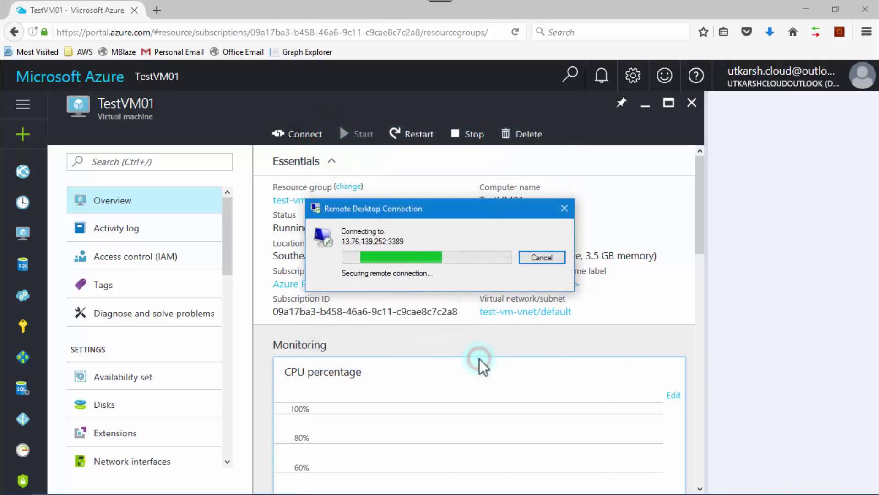